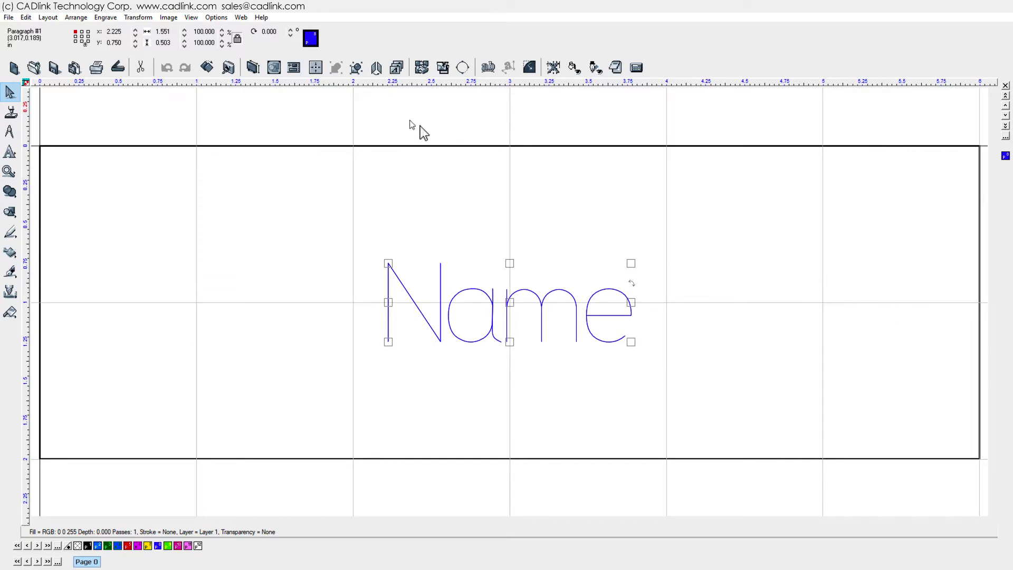
- Select the entire Name design and open the Badge Setup from the Layout menu
{"action": "left_click", "coordinate": [27, 18]}
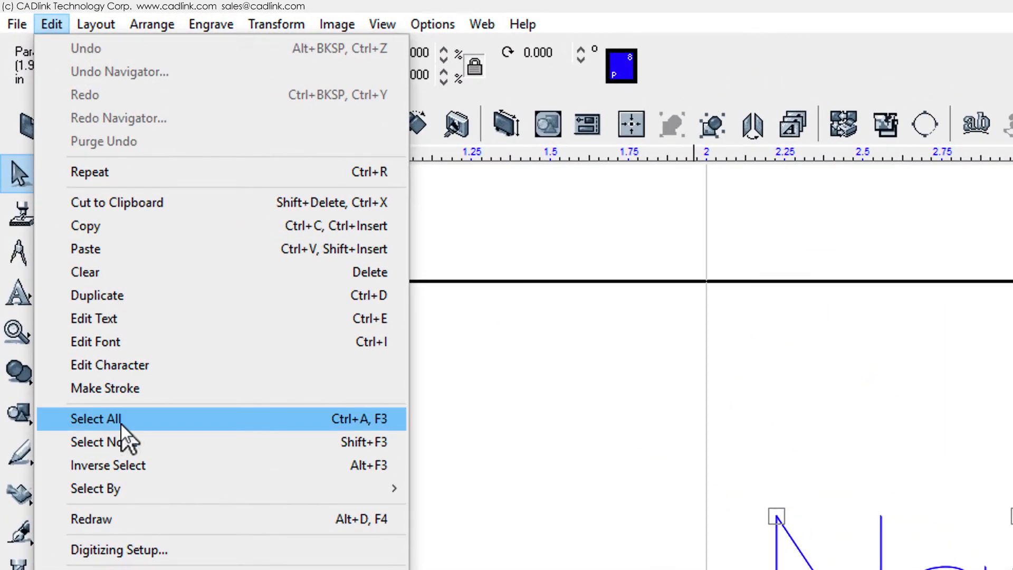
{"action": "left_click", "coordinate": [61, 220]}
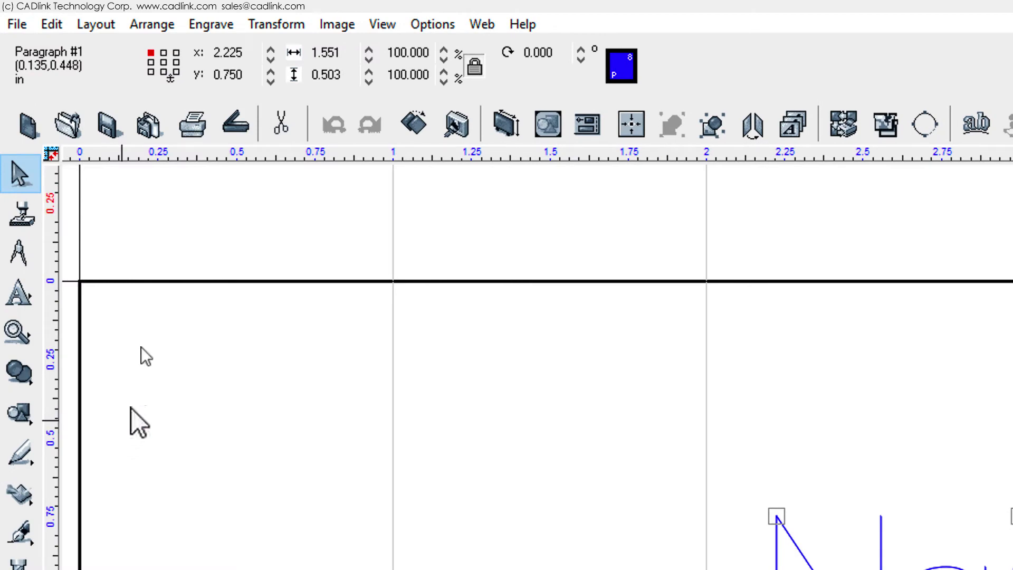
{"action": "left_click", "coordinate": [106, 26]}
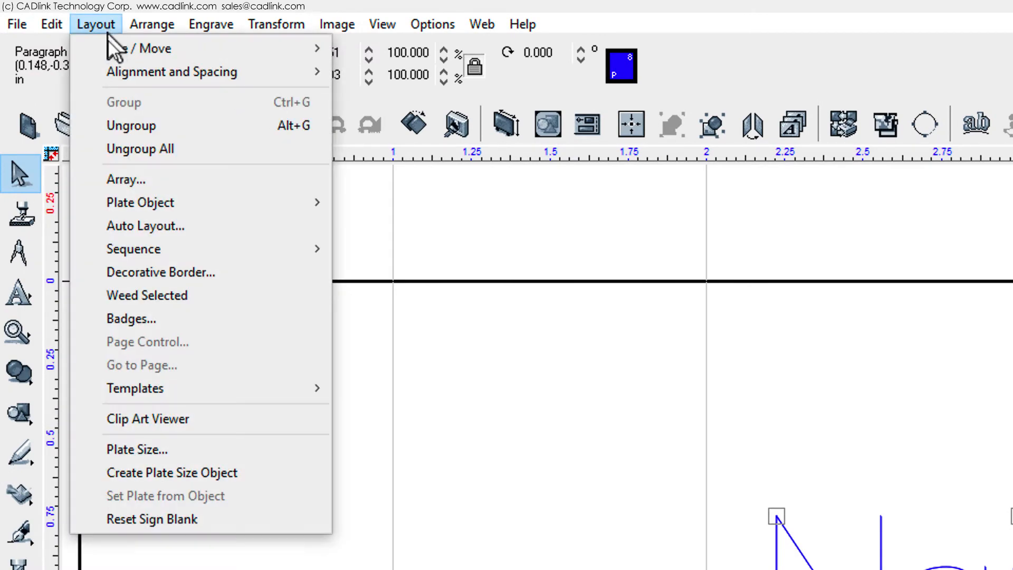
{"action": "left_click", "coordinate": [127, 316]}
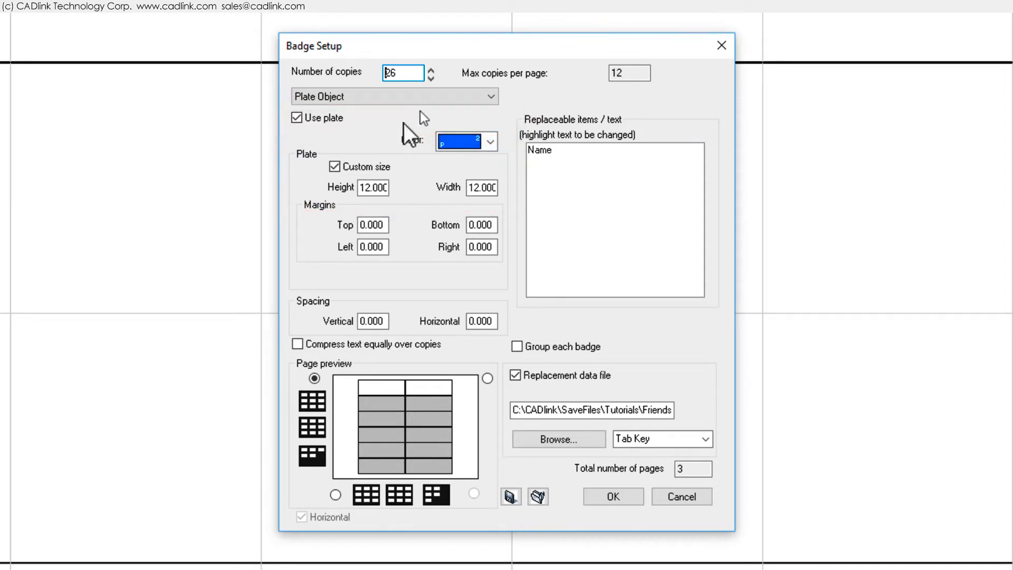
- Set the badge separator to Plate Object so each badge gets its own plate
{"action": "left_click", "coordinate": [492, 95]}
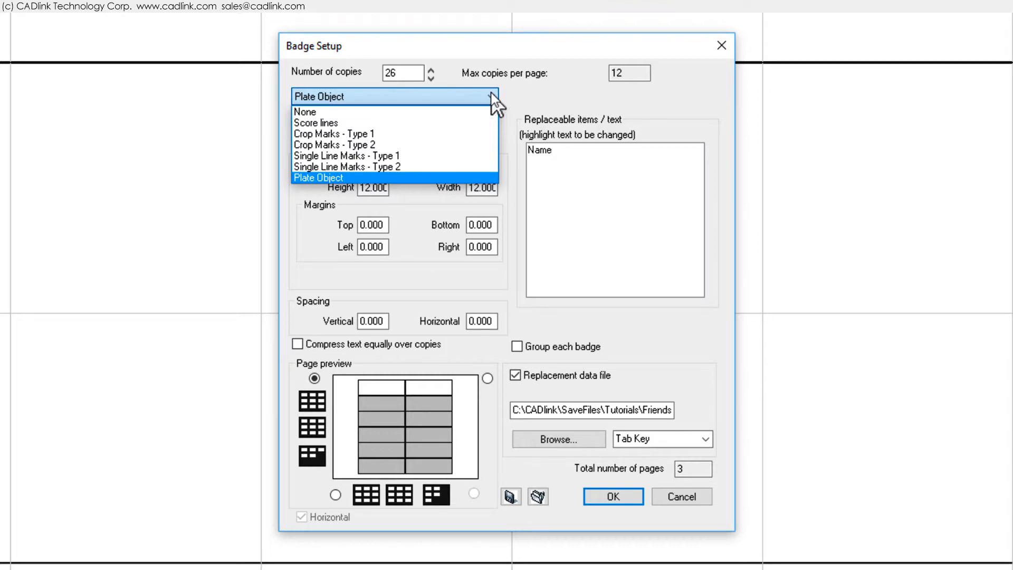
{"action": "left_click", "coordinate": [461, 178]}
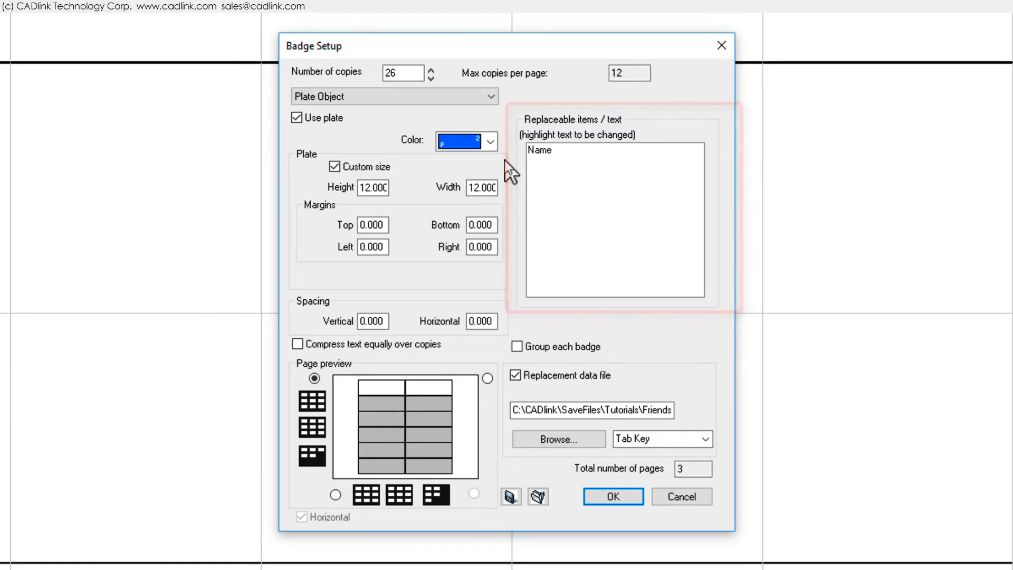
- Mark Name as replaceable and load Friends.txt as the data file with Tab Key delimiter
{"action": "left_click", "coordinate": [544, 155]}
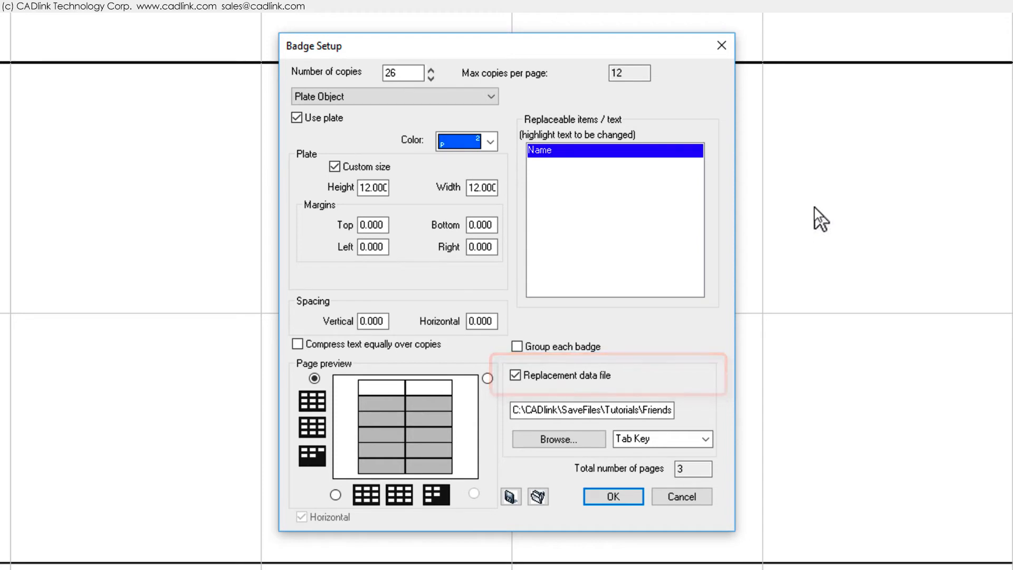
{"action": "left_click", "coordinate": [599, 443]}
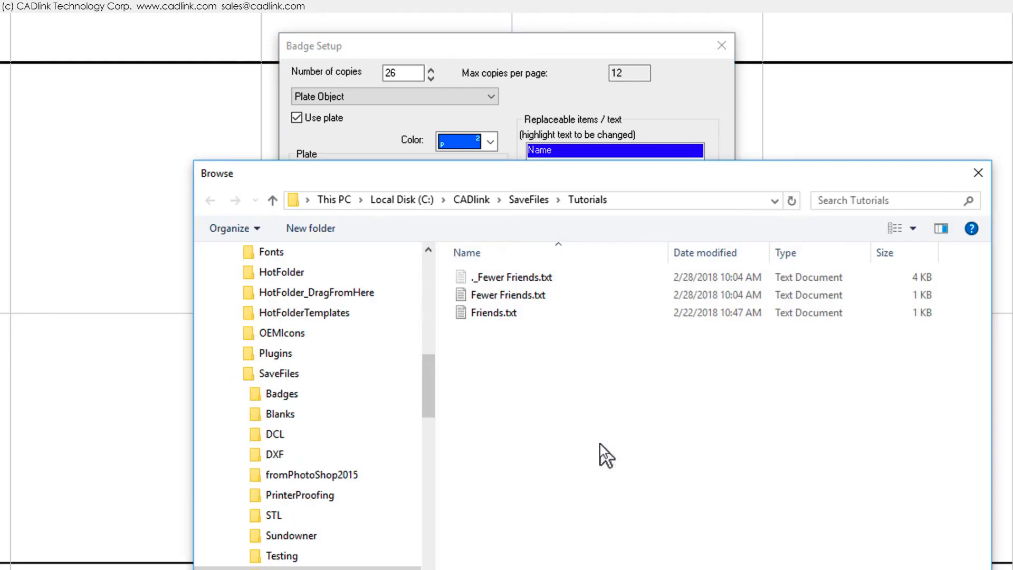
{"action": "double_click", "coordinate": [507, 312]}
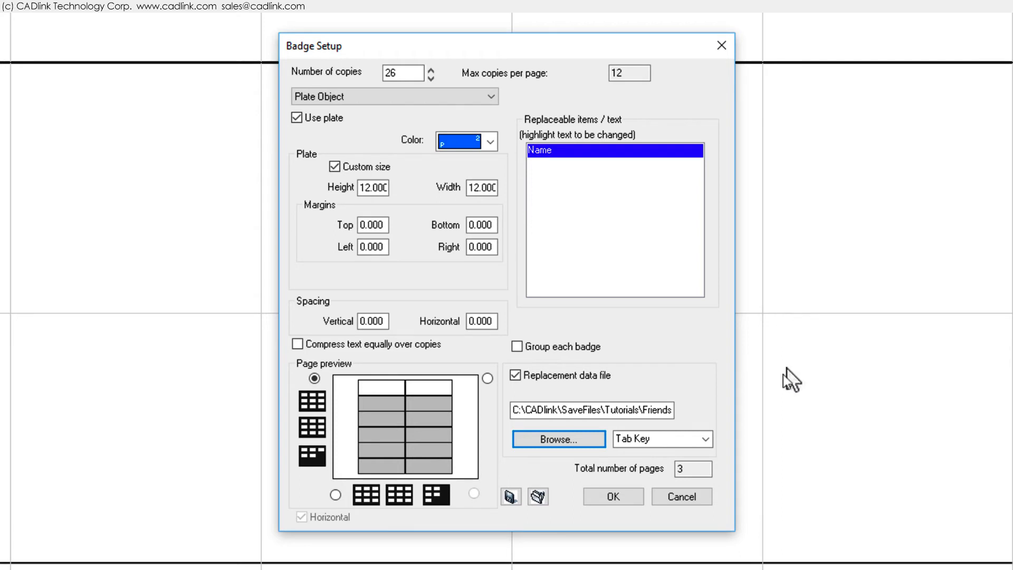
{"action": "left_click", "coordinate": [708, 438]}
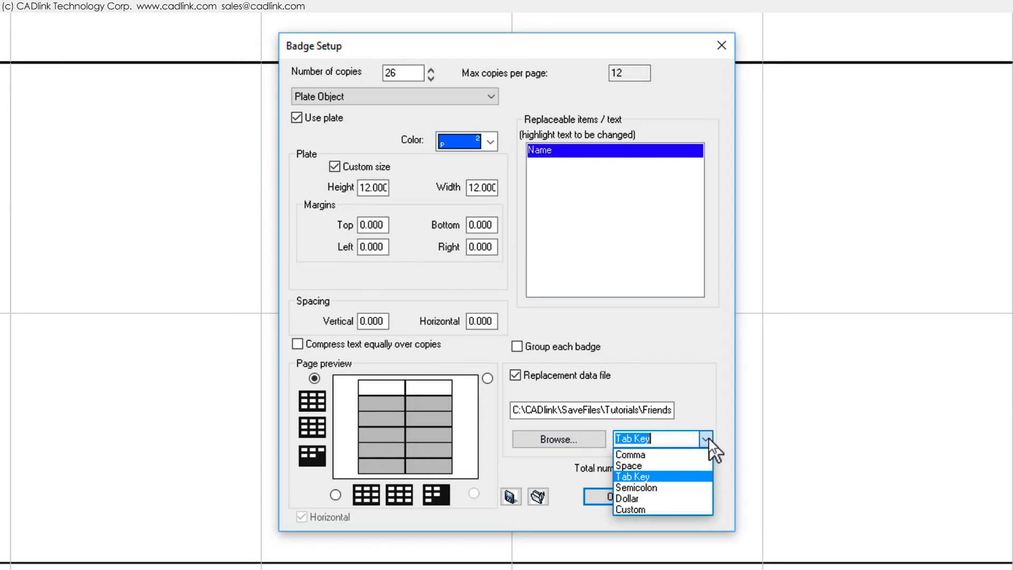
{"action": "left_click", "coordinate": [708, 439]}
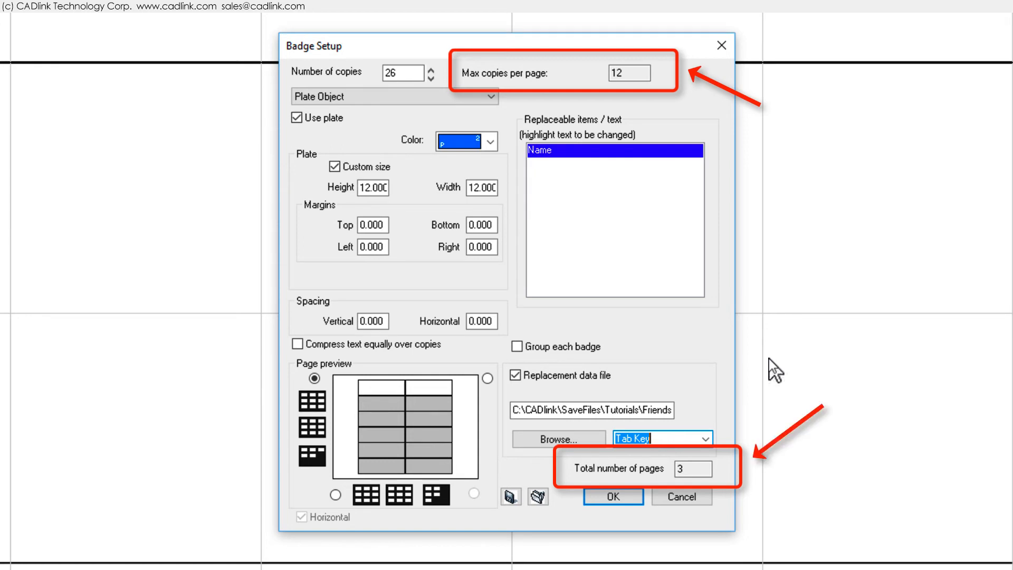
- Accept Badge Setup and confirm Text Substitution to generate the 26 name badges
{"action": "left_click", "coordinate": [632, 494]}
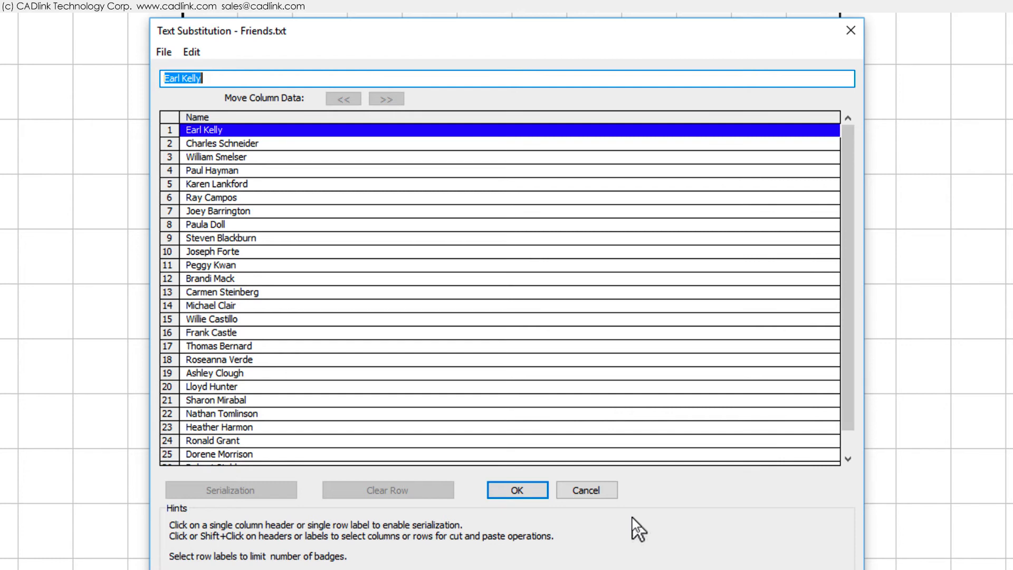
{"action": "left_click", "coordinate": [518, 490]}
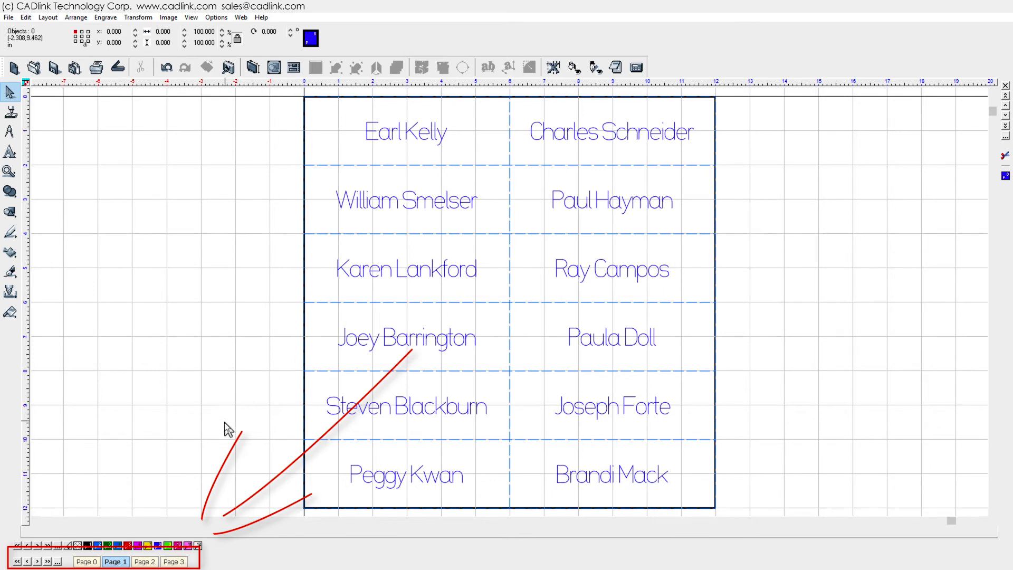
- Page through Page 2 to Page 3, which holds the last two badges
{"action": "left_click", "coordinate": [37, 561]}
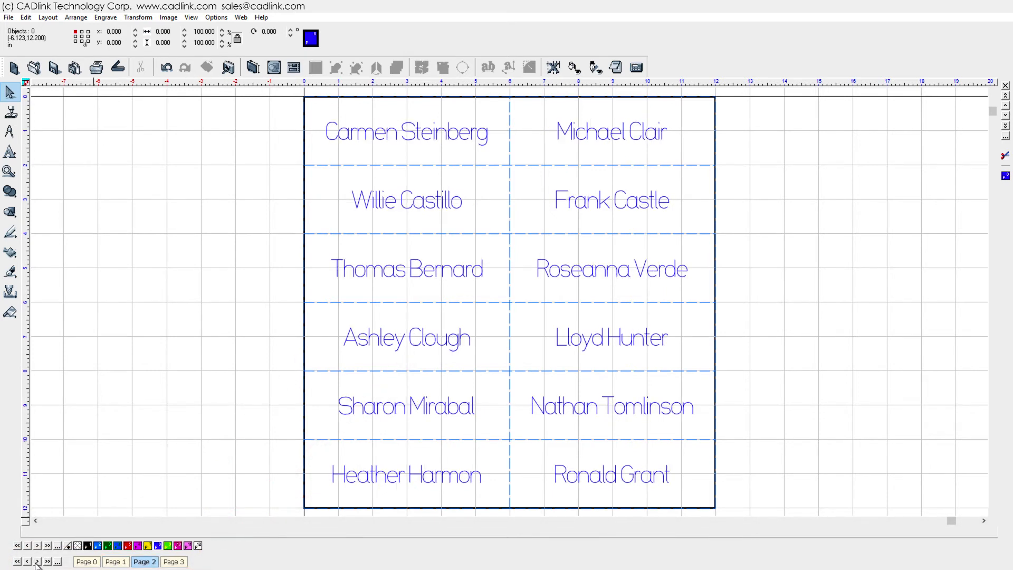
{"action": "left_click", "coordinate": [37, 562]}
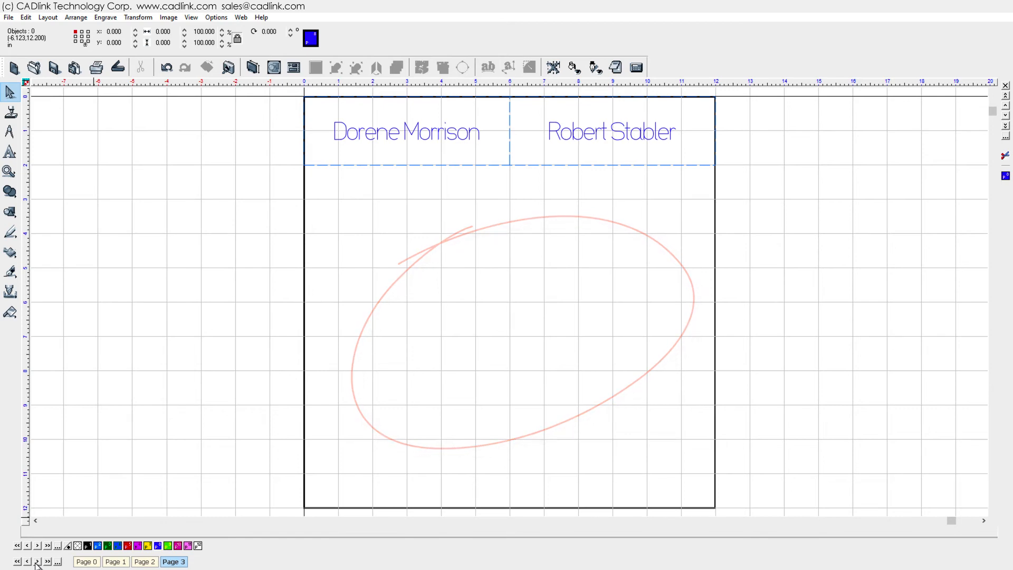
- Start Create Plate under Layout > Plate Object for 4 plates of 10 × 2.5
{"action": "left_click", "coordinate": [94, 22]}
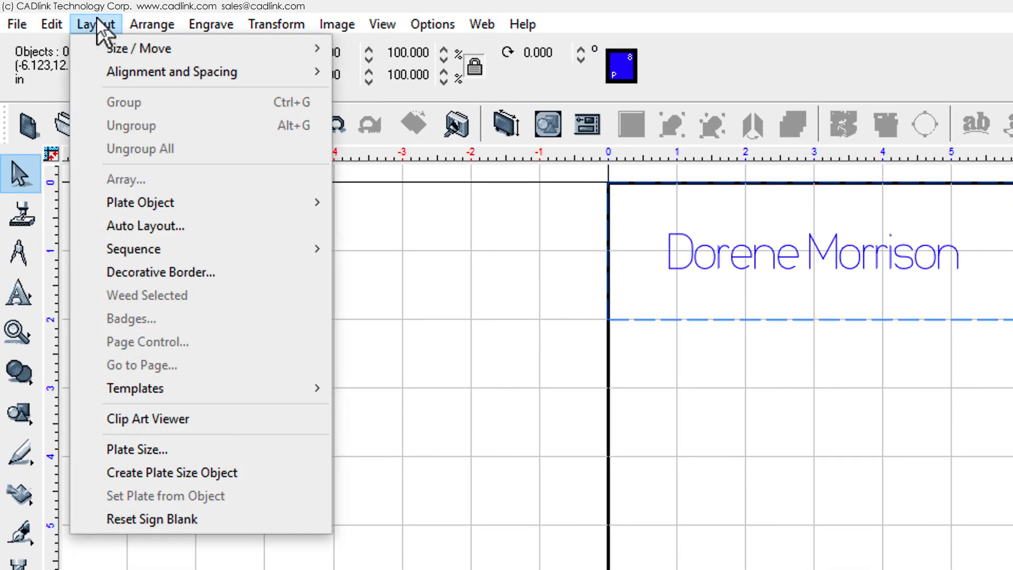
{"action": "mouse_move", "coordinate": [151, 202]}
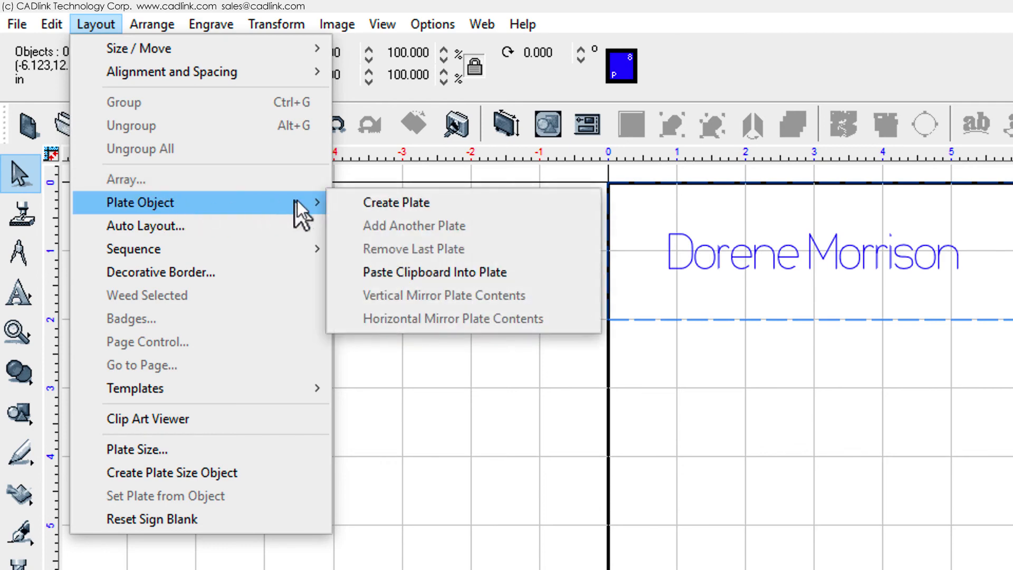
{"action": "left_click", "coordinate": [339, 196]}
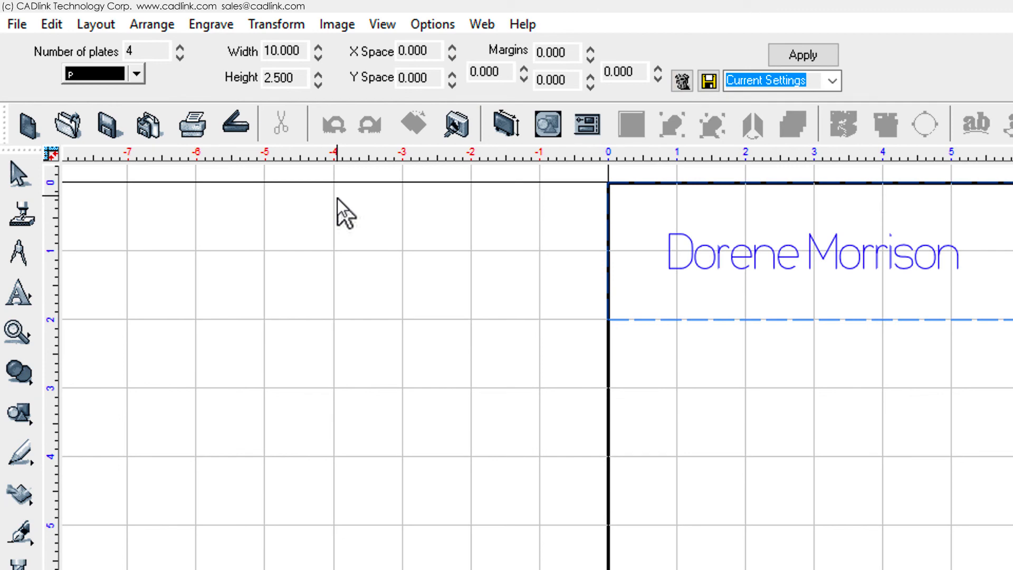
- Apply the four new plates and paste the first two couples' names onto them
{"action": "left_click", "coordinate": [774, 56]}
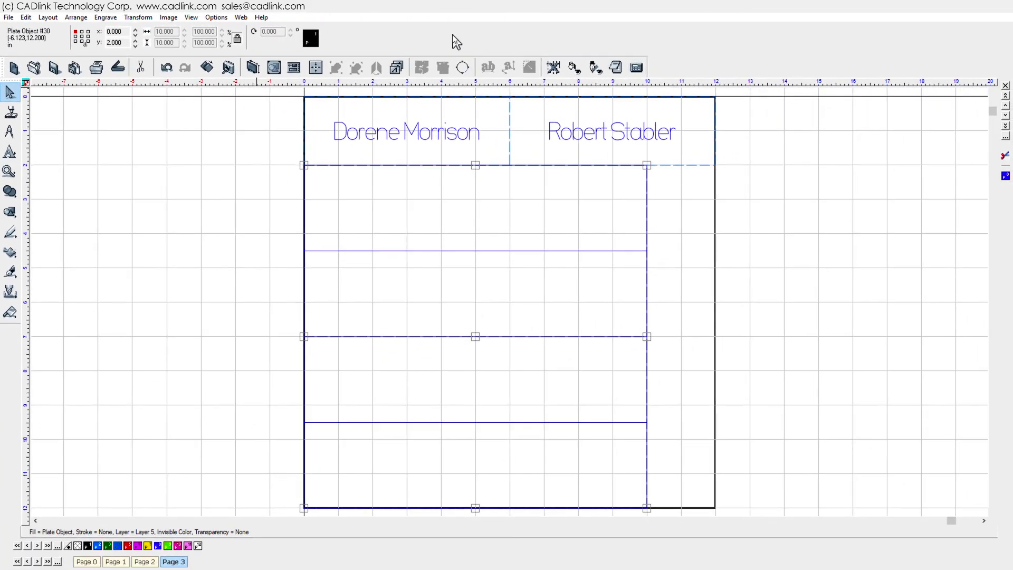
{"action": "left_click", "coordinate": [258, 248]}
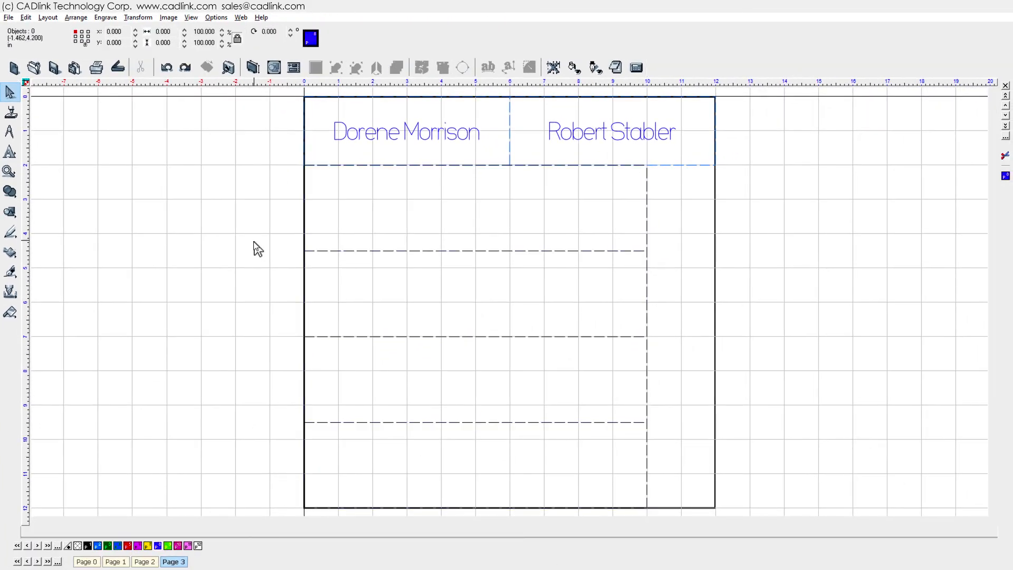
{"action": "left_click", "coordinate": [20, 157]}
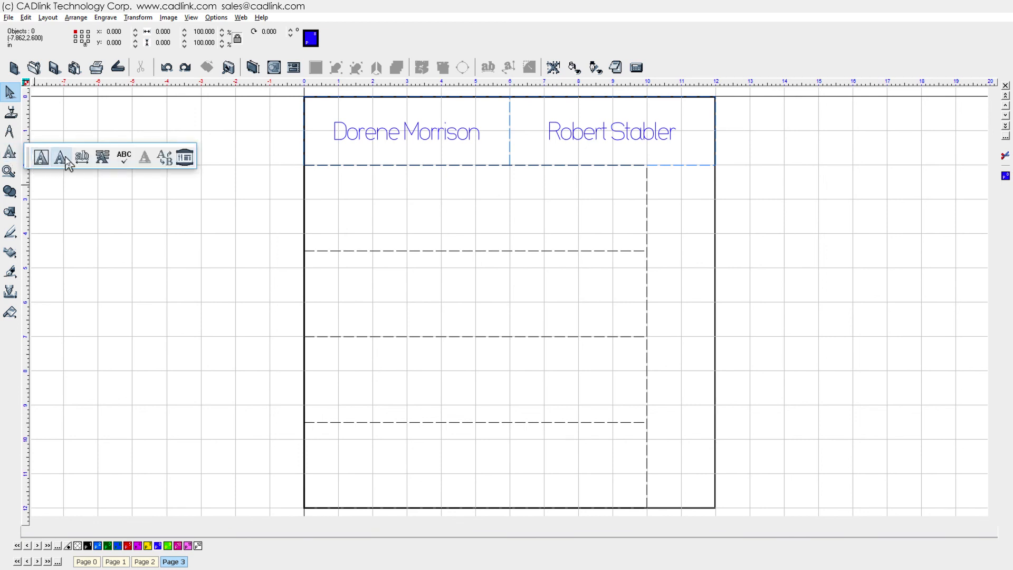
{"action": "left_click", "coordinate": [475, 209]}
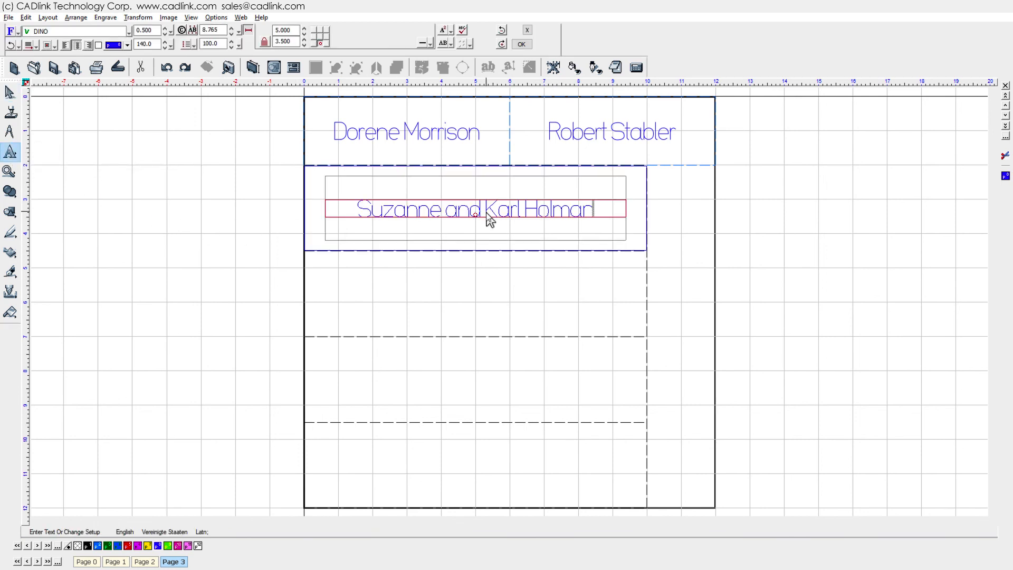
{"action": "left_click", "coordinate": [474, 294]}
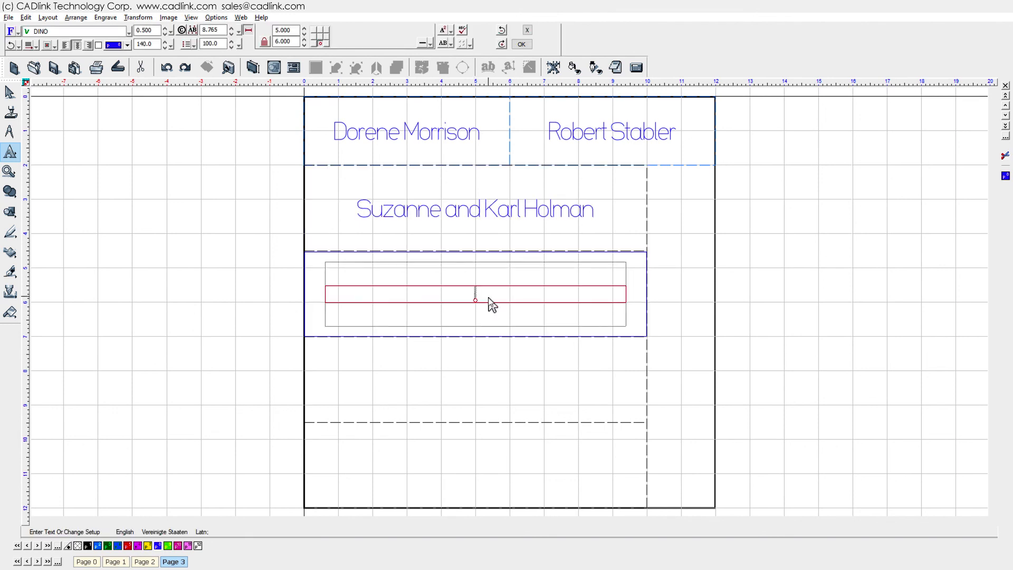
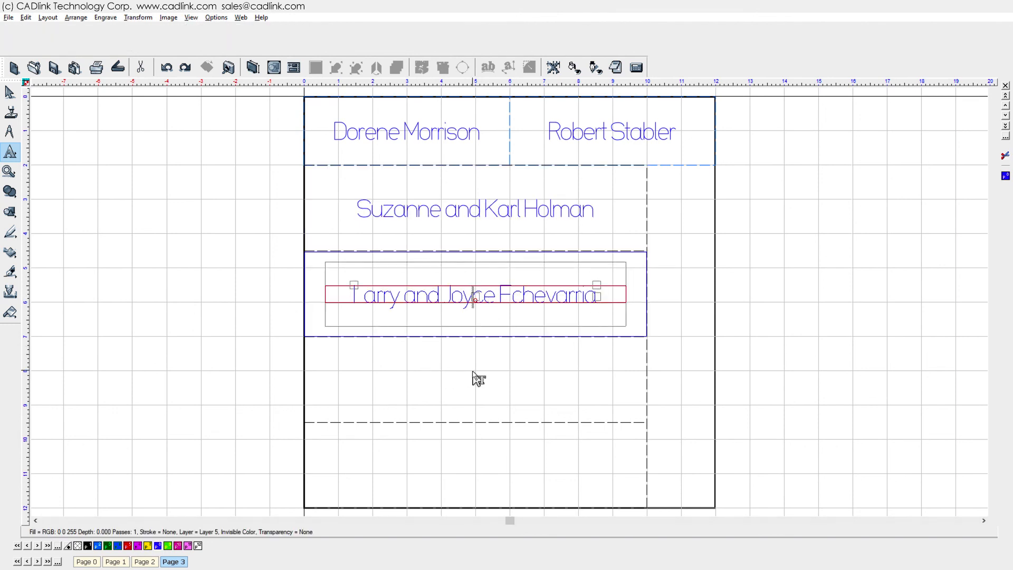
- Paste the third couple's and the estate's names onto the last two plates and confirm
{"action": "left_click", "coordinate": [476, 379]}
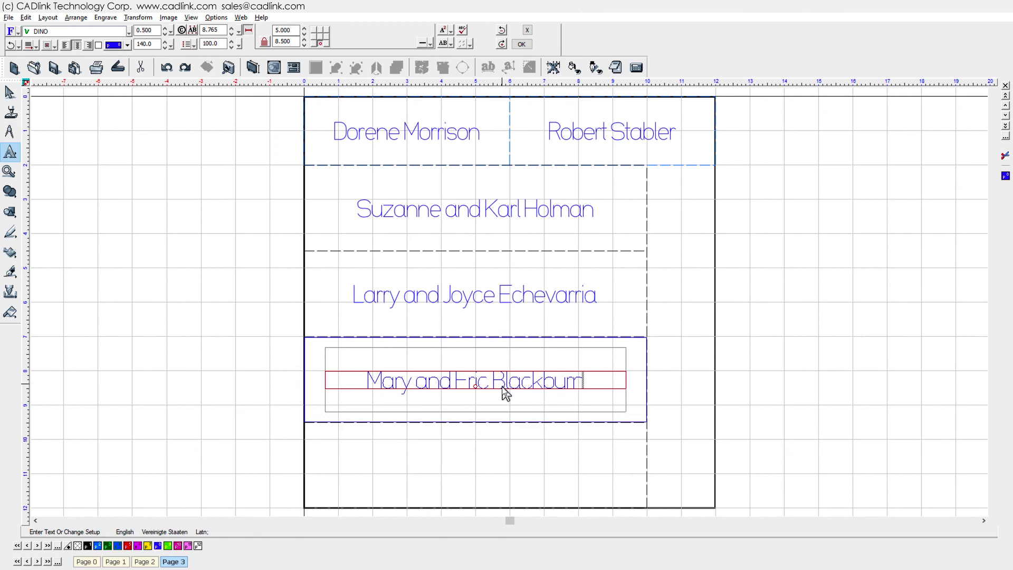
{"action": "left_click", "coordinate": [488, 471]}
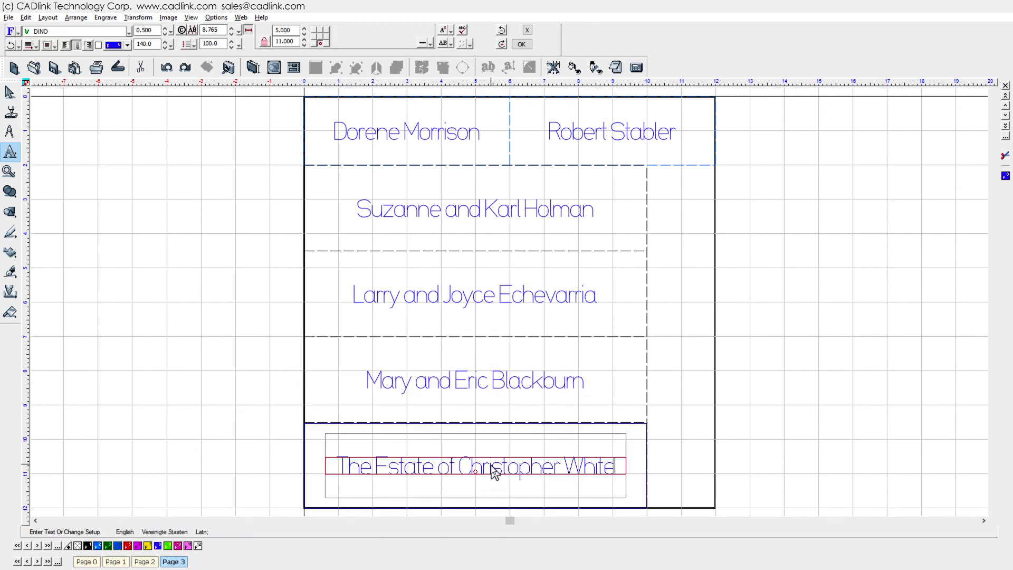
{"action": "left_click", "coordinate": [521, 44]}
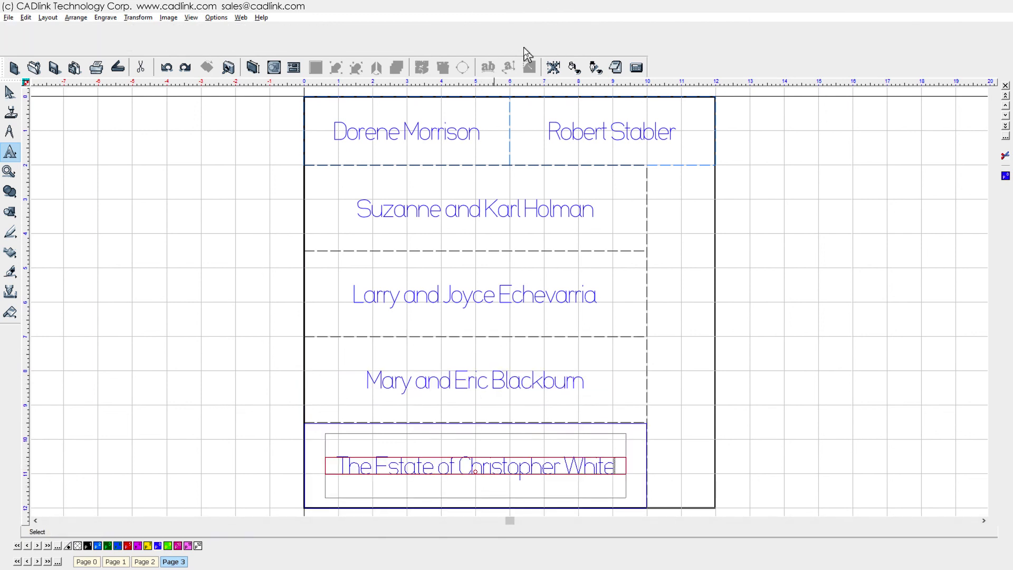
{"action": "key", "text": "Escape"}
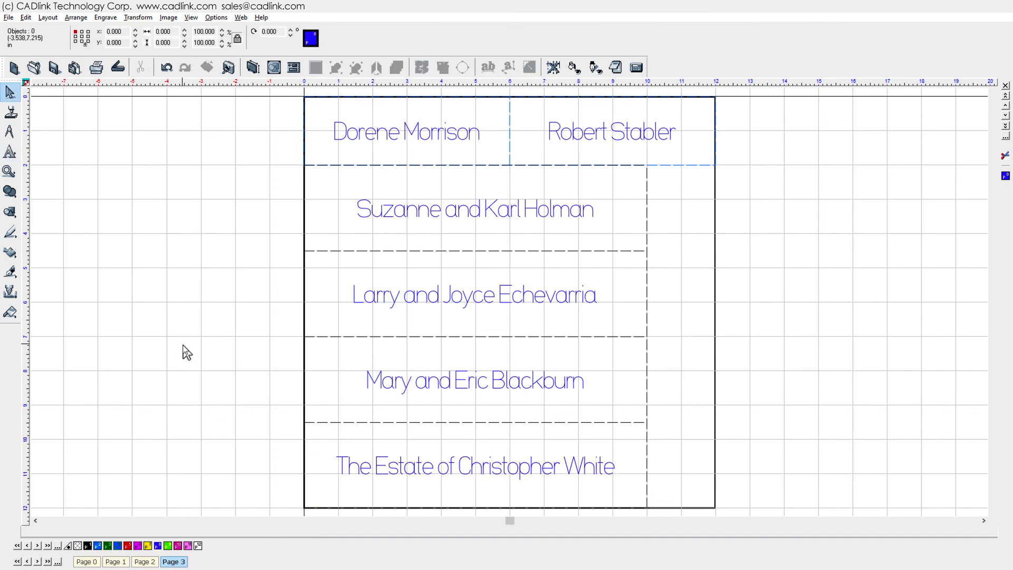